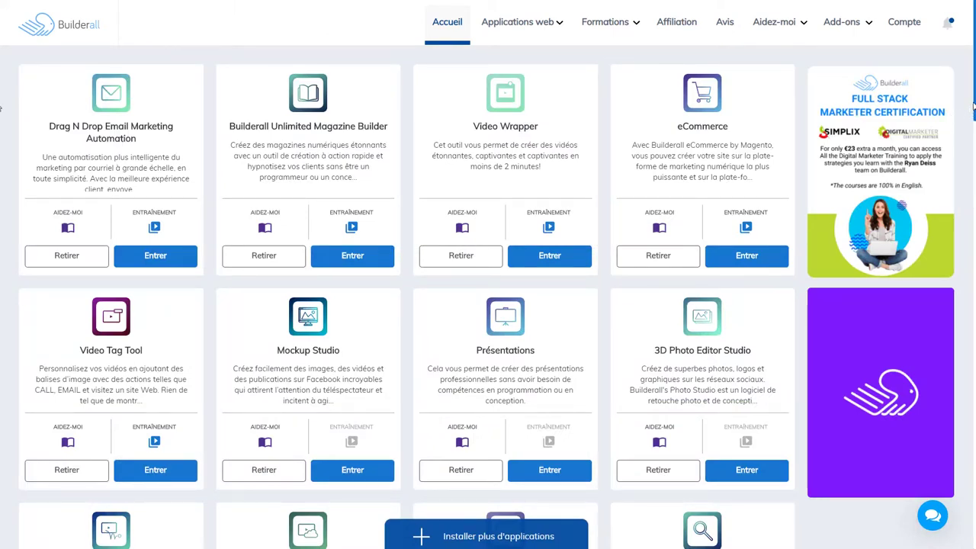
Open the SEO on-page Report app from the available web applications
scroll(968, 142, "down", 3)
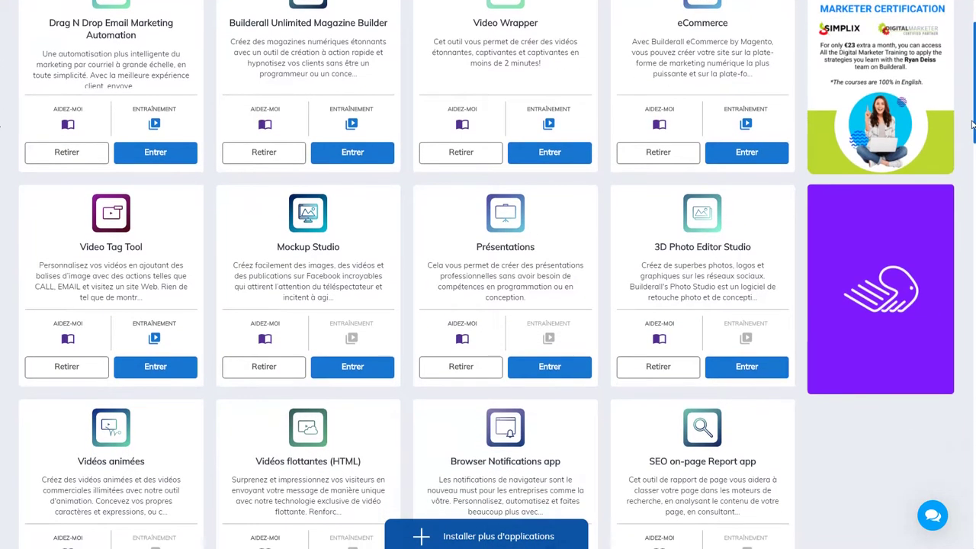
scroll(969, 142, "down", 6)
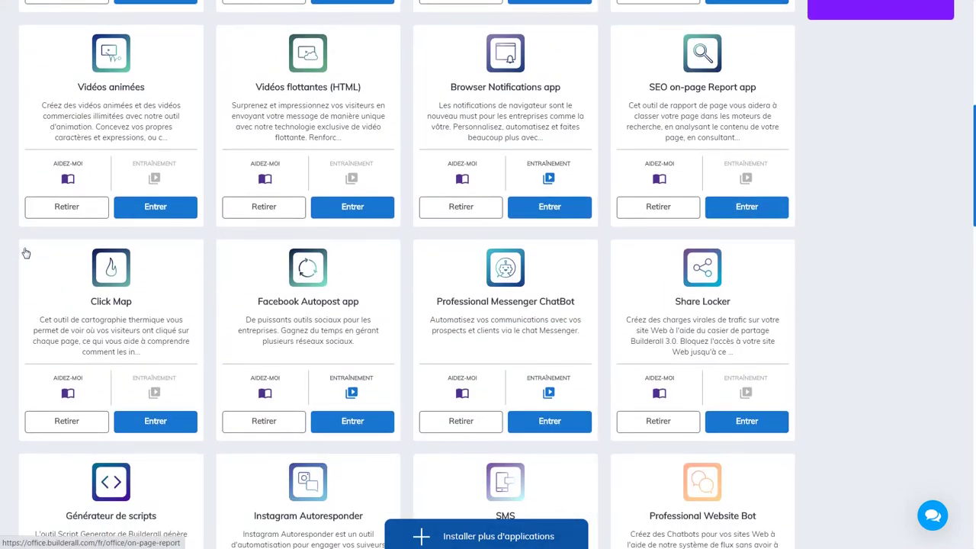
scroll(2, 229, "up", 8)
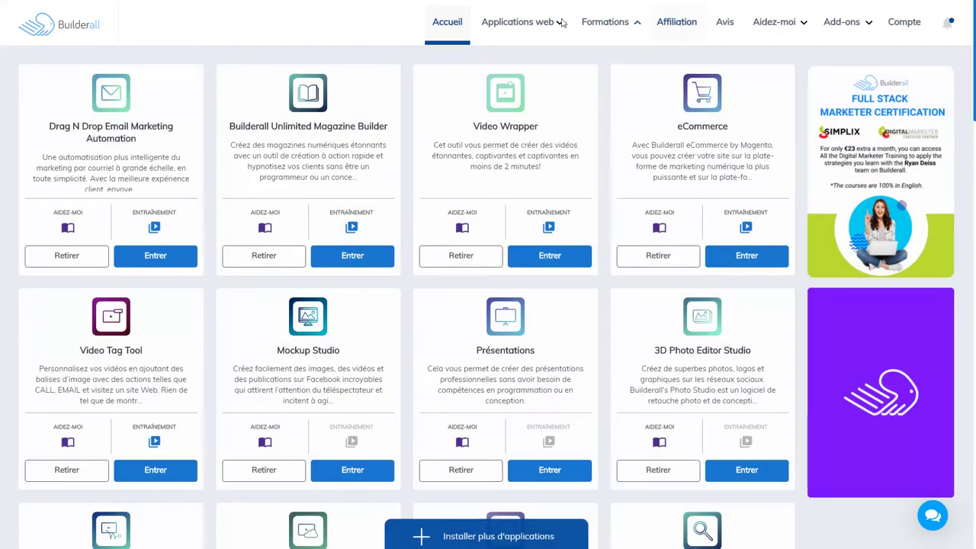
left_click(544, 21)
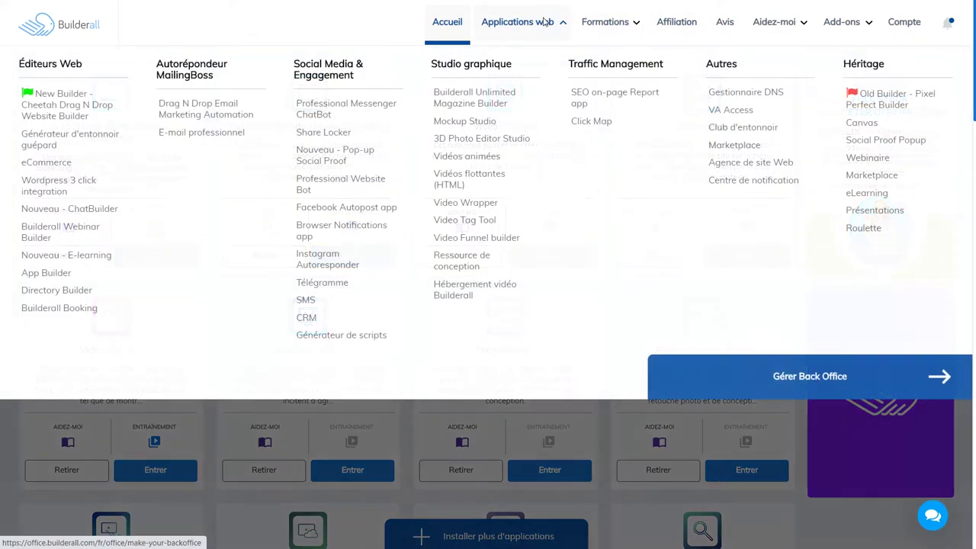
left_click(589, 105)
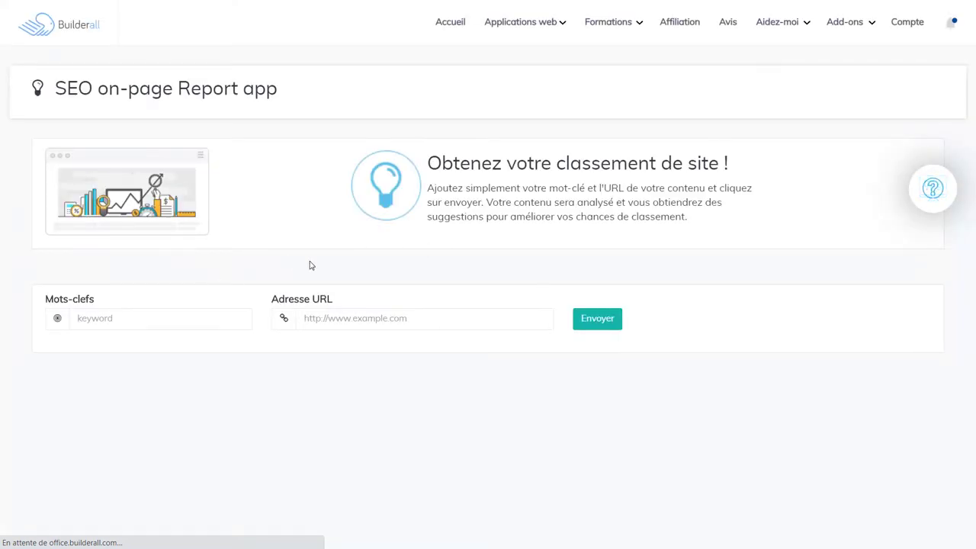
Enter "filtration d'eau" as the keyword and doksa.fr as the URL, and try to submit the analysis
left_click(139, 319)
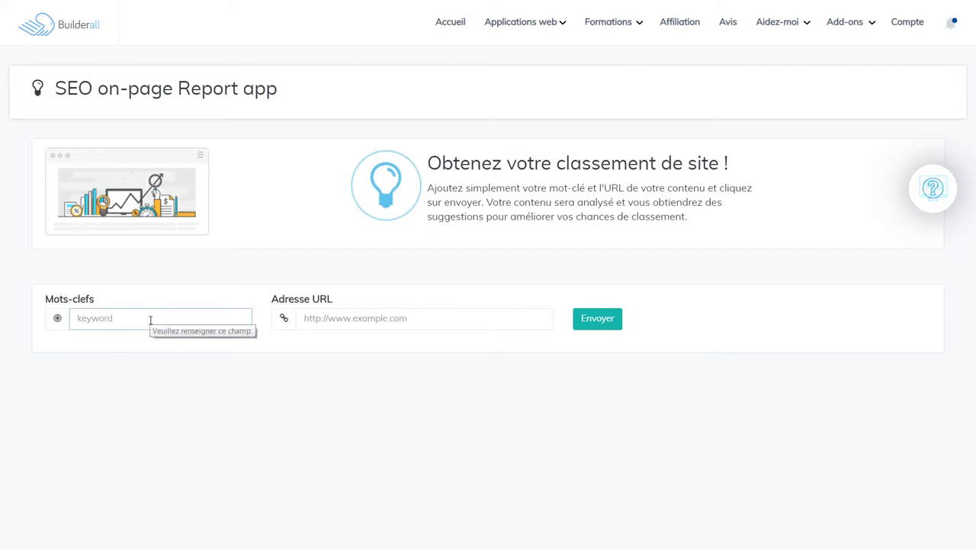
left_click(354, 321)
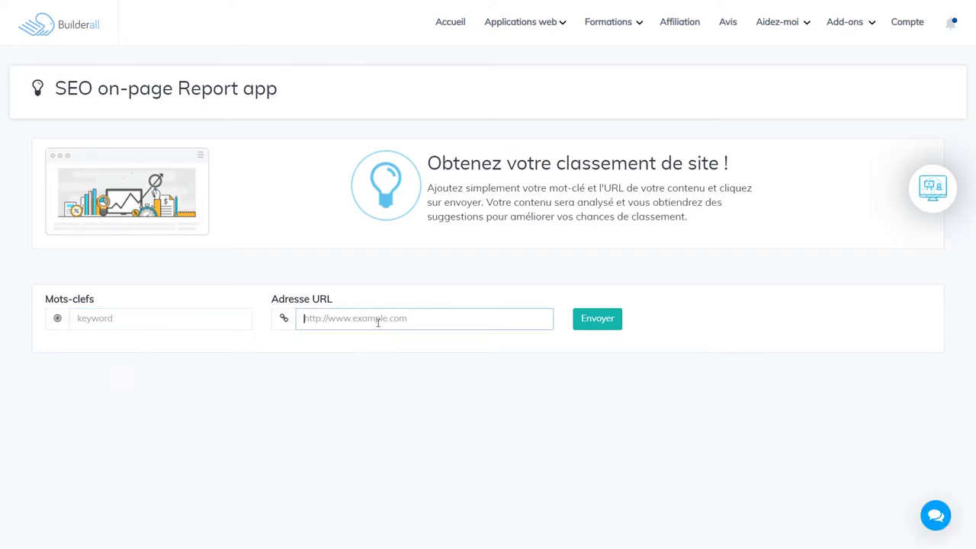
left_click(170, 317)
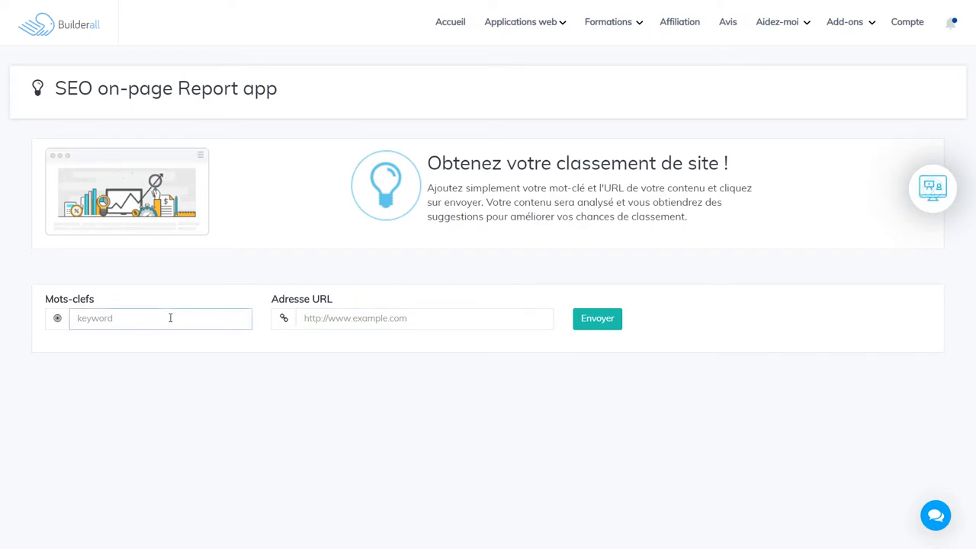
type("filtration d'eau")
left_click(362, 316)
type("c")
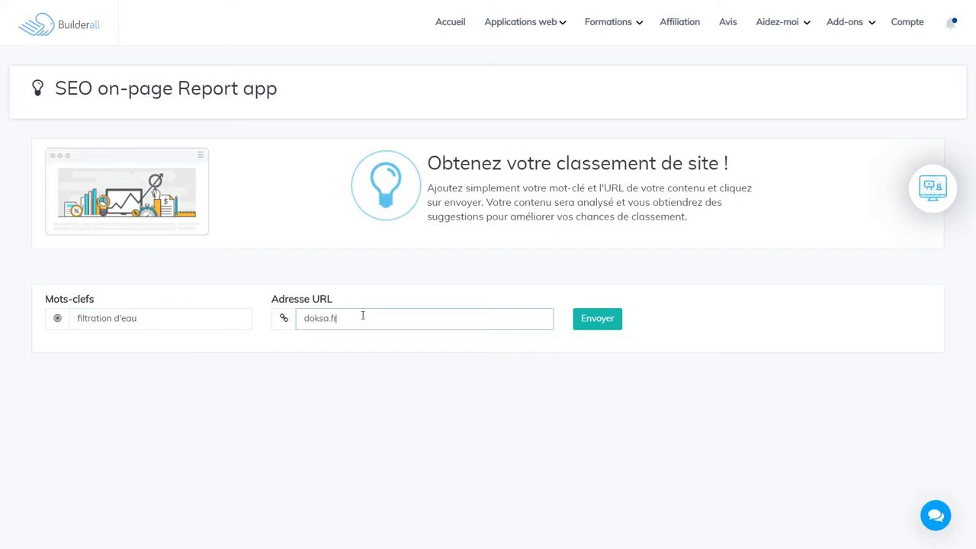
key("Return")
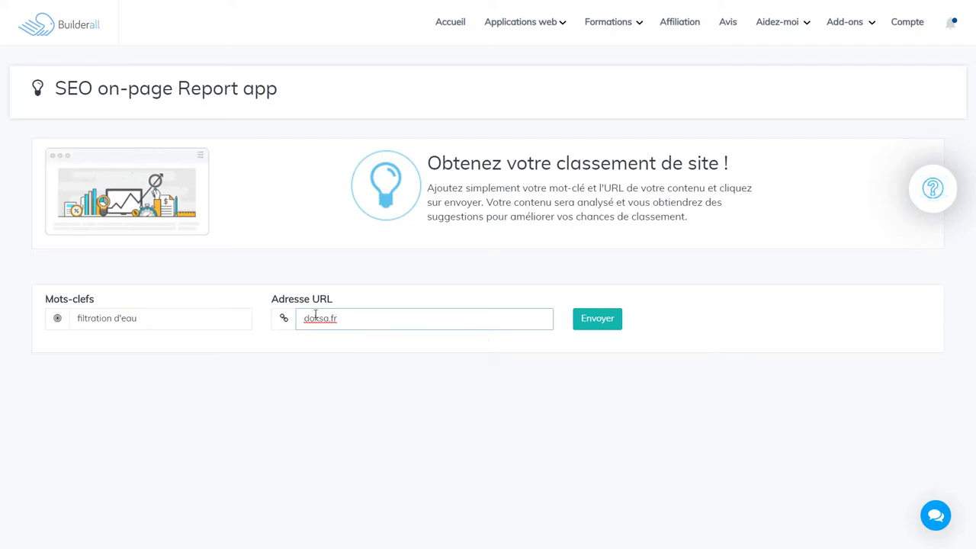
type("htt")
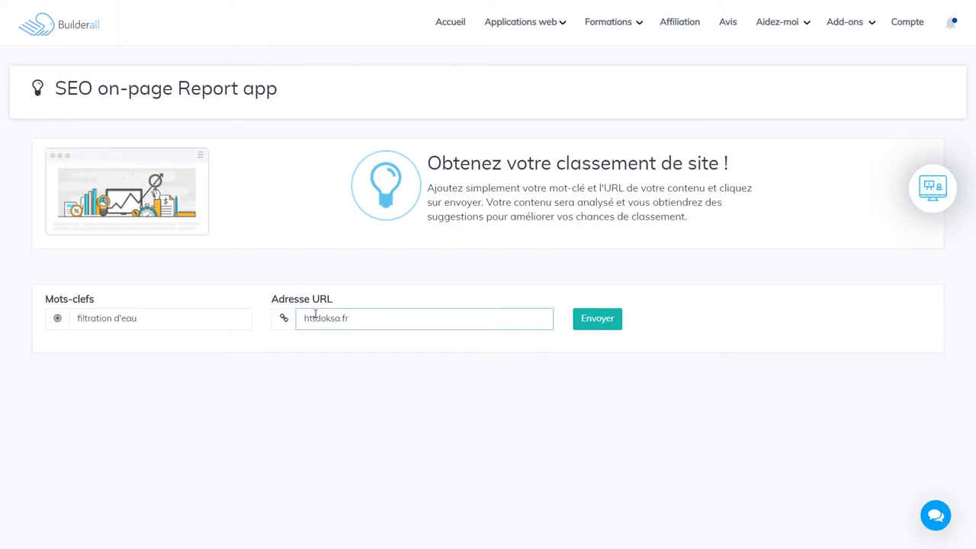
type("p")
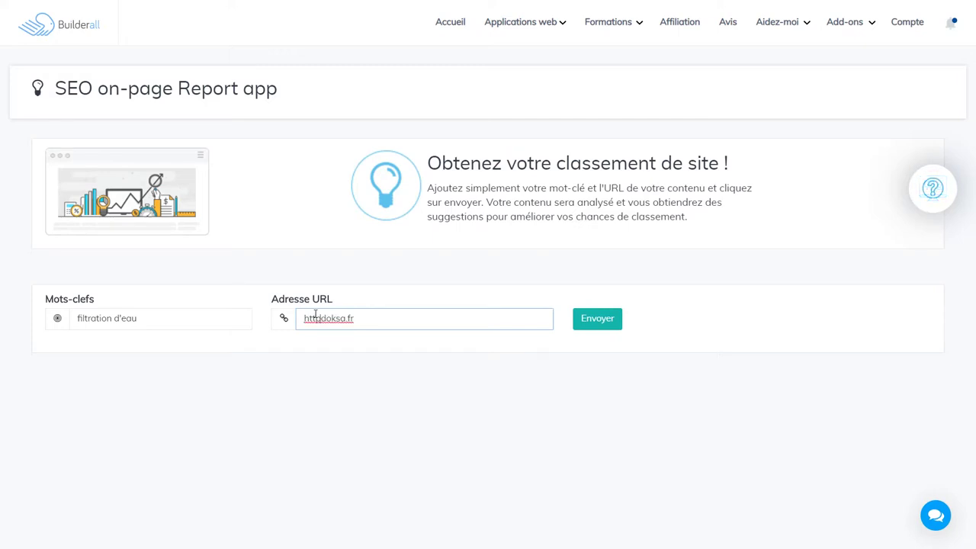
type("s://")
left_click(604, 328)
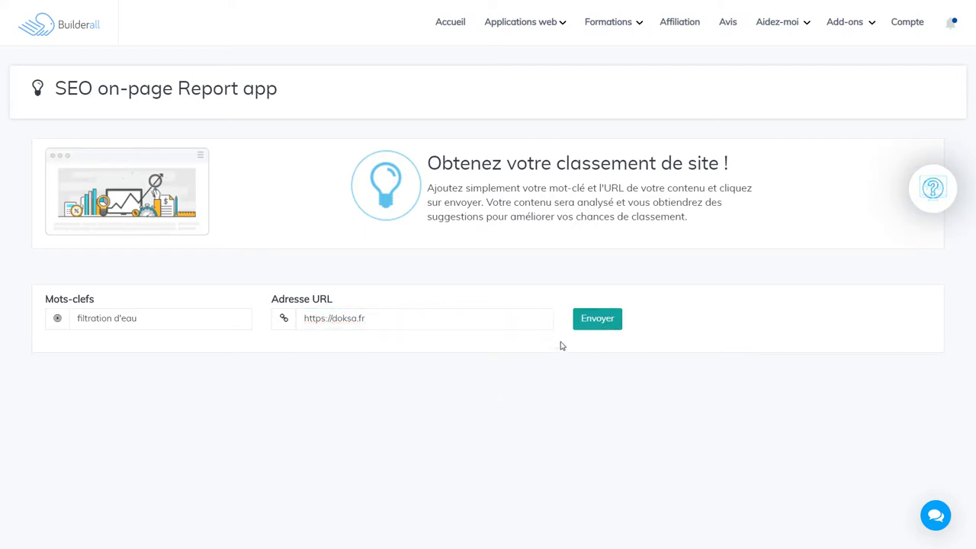
left_click(599, 324)
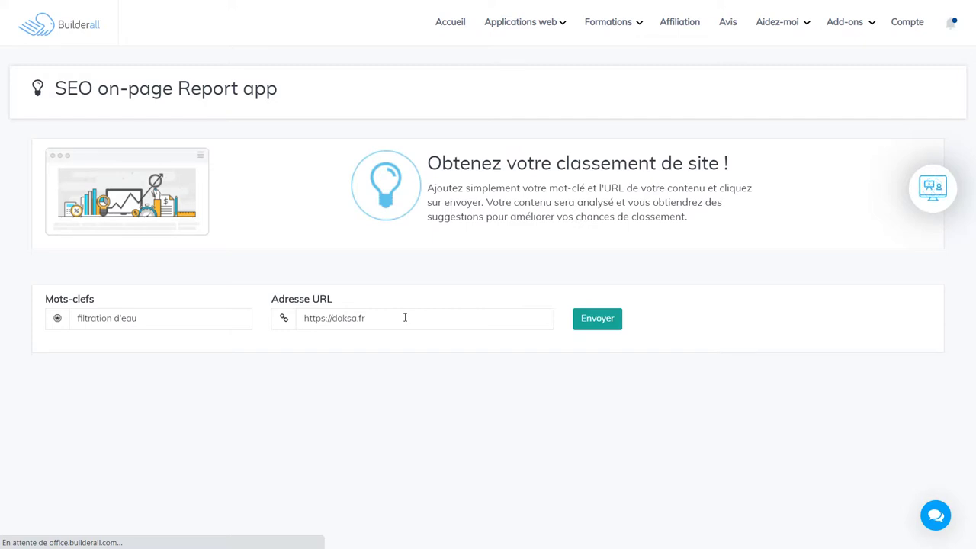
left_click_drag(405, 318, 295, 321)
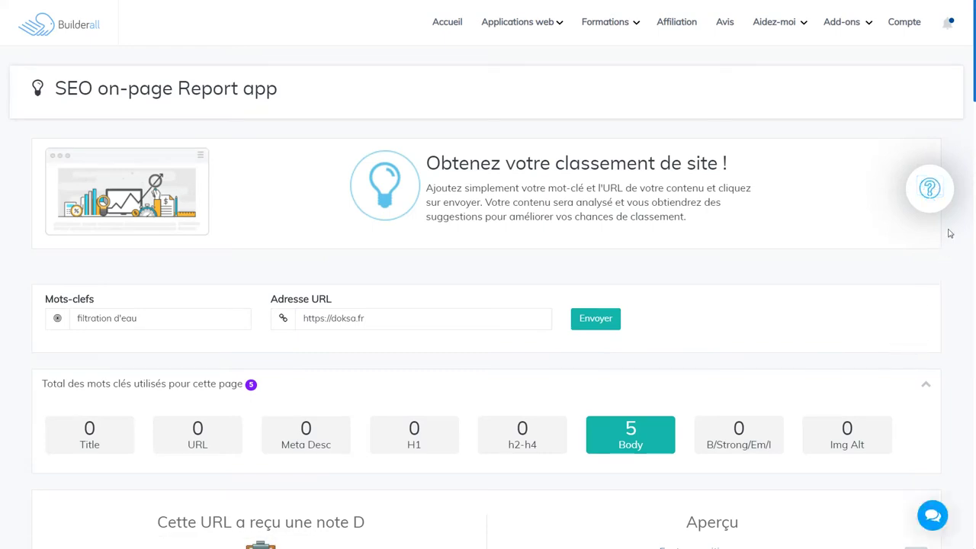
Examine the SEO report for the page, including its keyword totals, grade, factor overview and detailed factor checklists
scroll(968, 158, "down", 4)
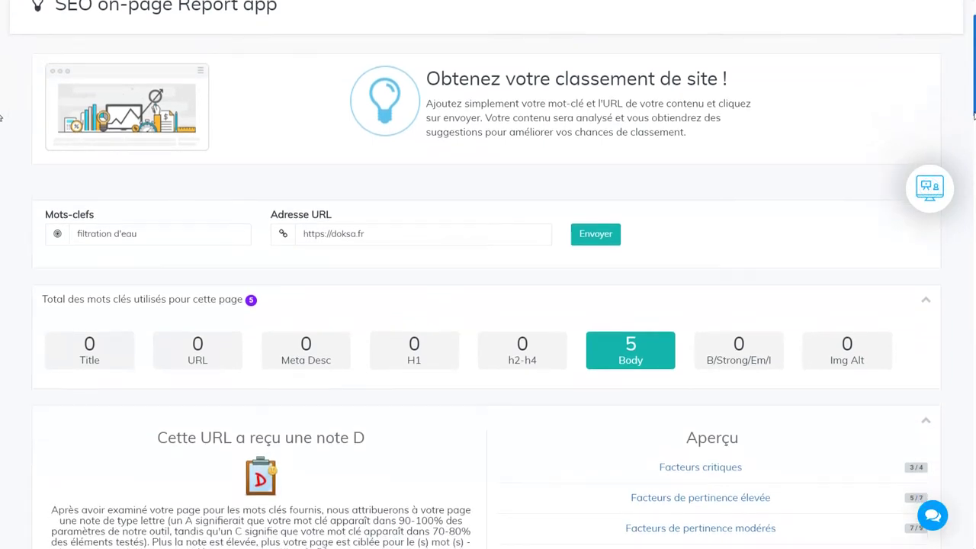
scroll(968, 158, "down", 10)
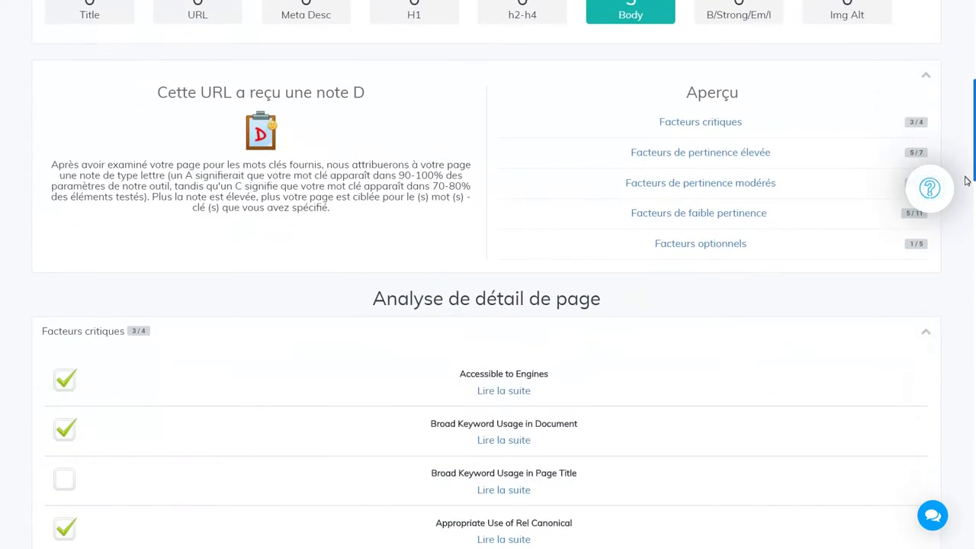
scroll(952, 307, "down", 7)
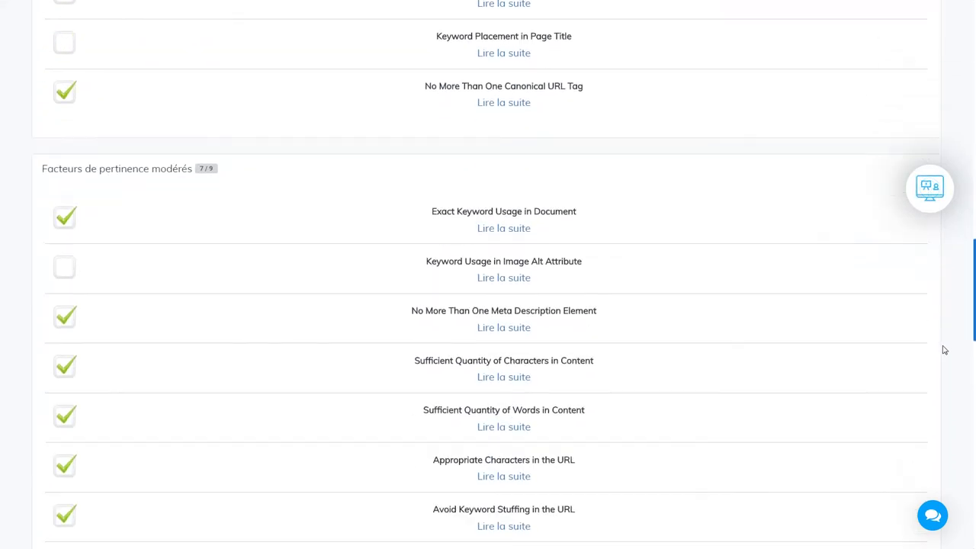
scroll(932, 397, "down", 9)
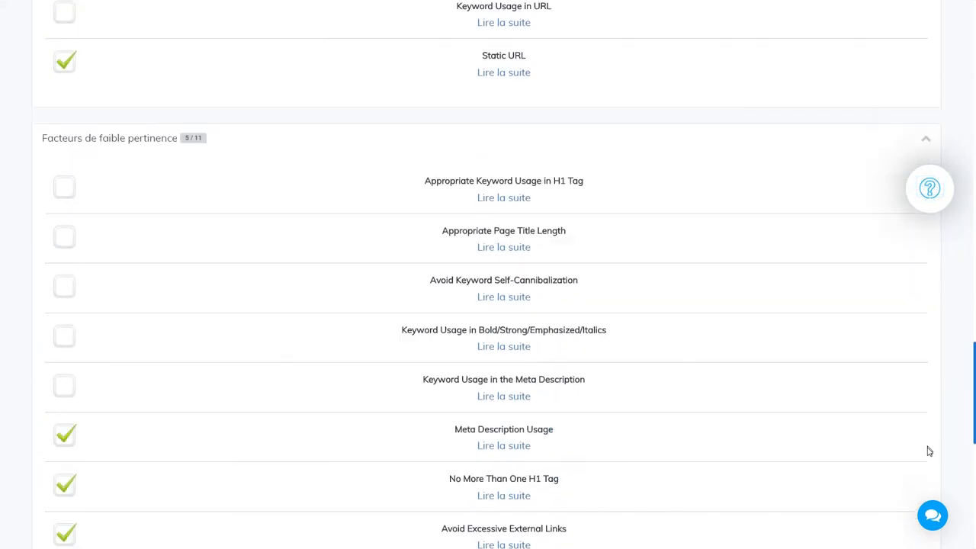
scroll(915, 531, "down", 2)
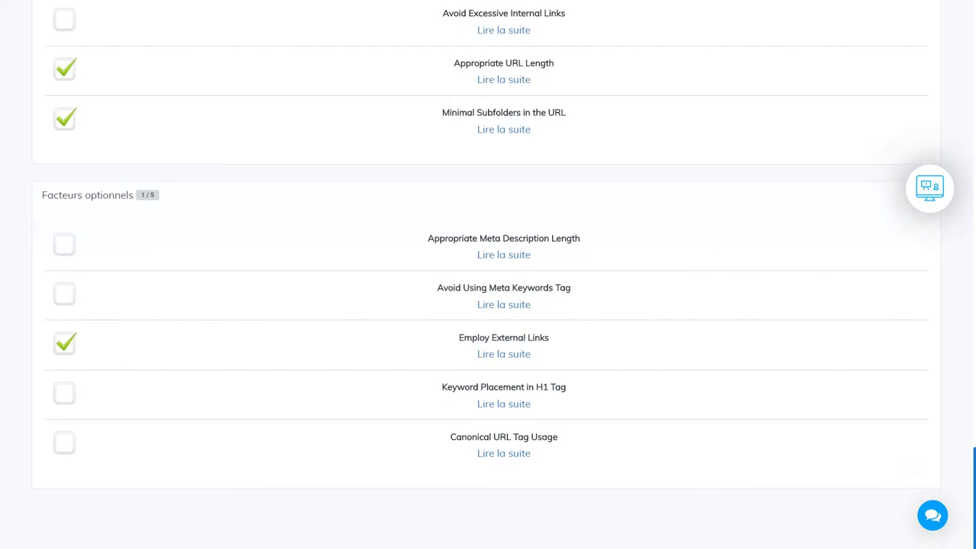
scroll(918, 526, "up", 16)
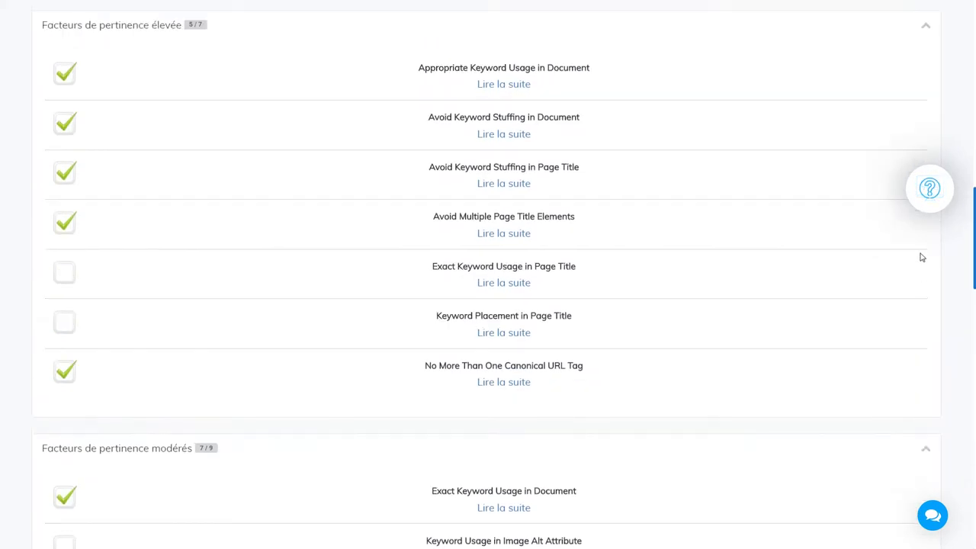
scroll(923, 237, "up", 6)
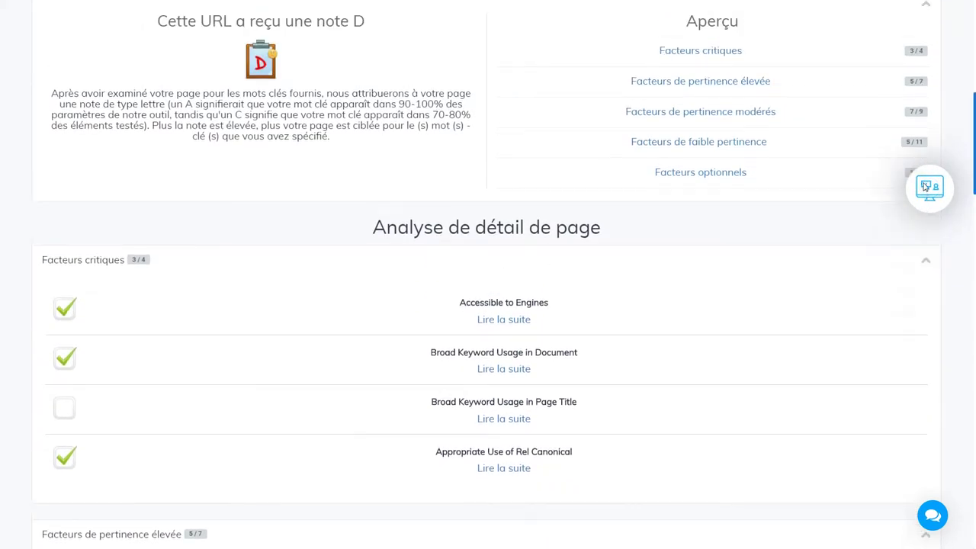
scroll(925, 162, "up", 4)
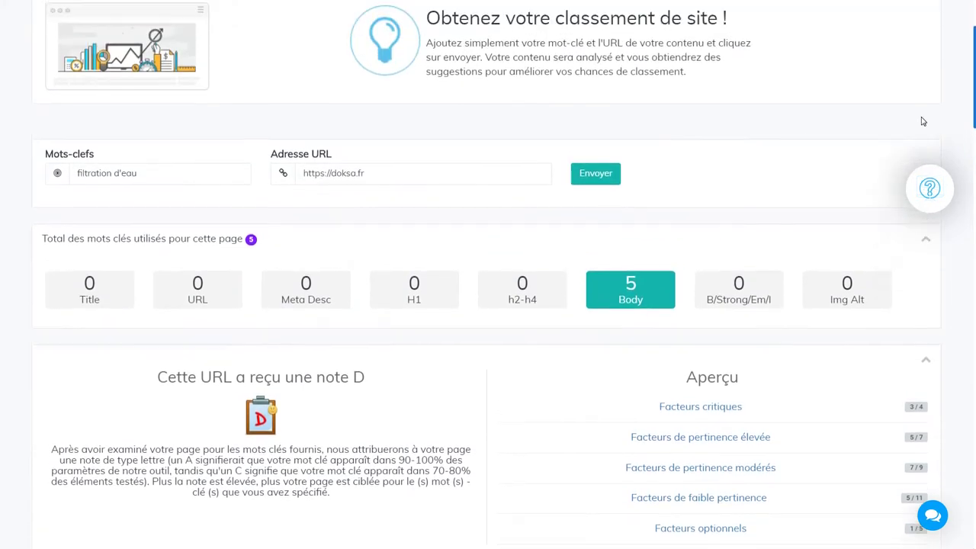
scroll(922, 115, "up", 1)
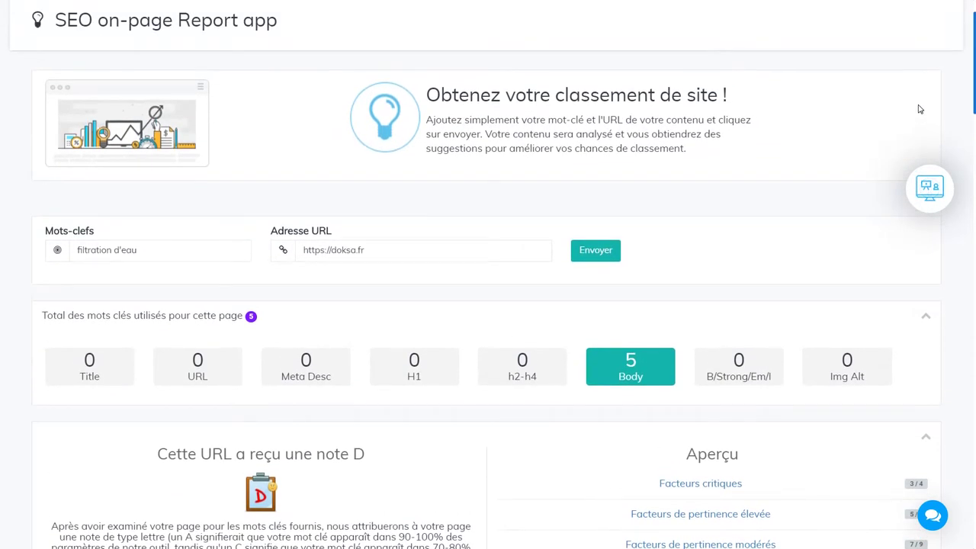
scroll(920, 115, "down", 2)
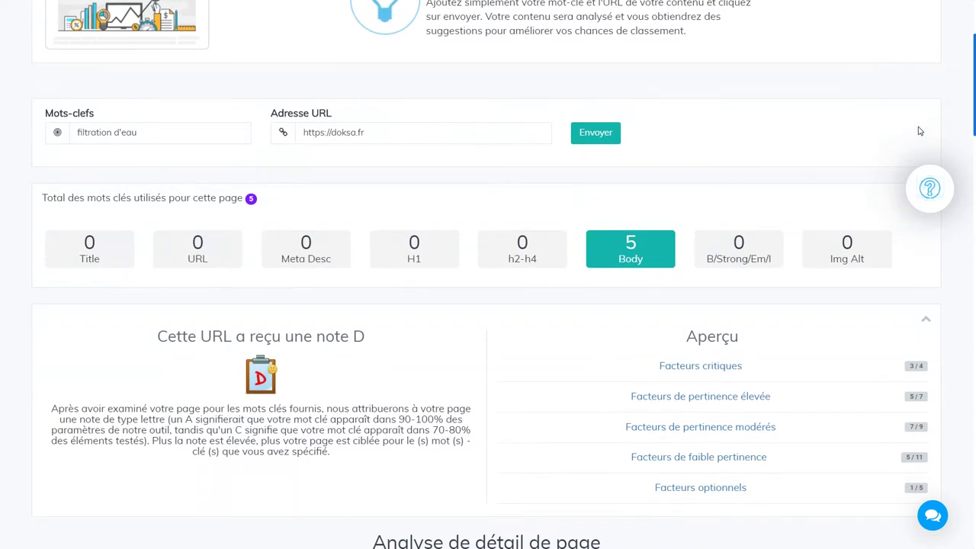
scroll(919, 134, "down", 2)
scroll(919, 150, "up", 1)
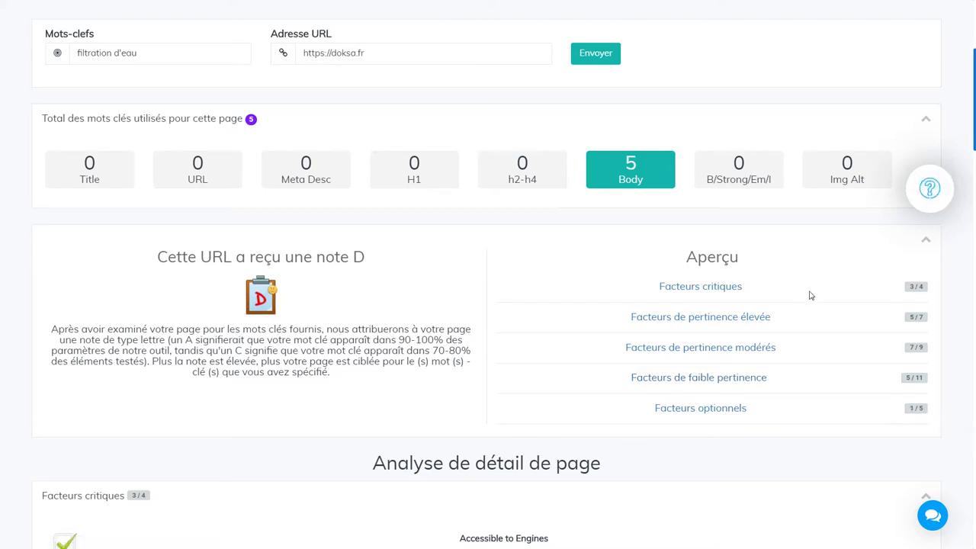
left_click_drag(974, 118, 2, 61)
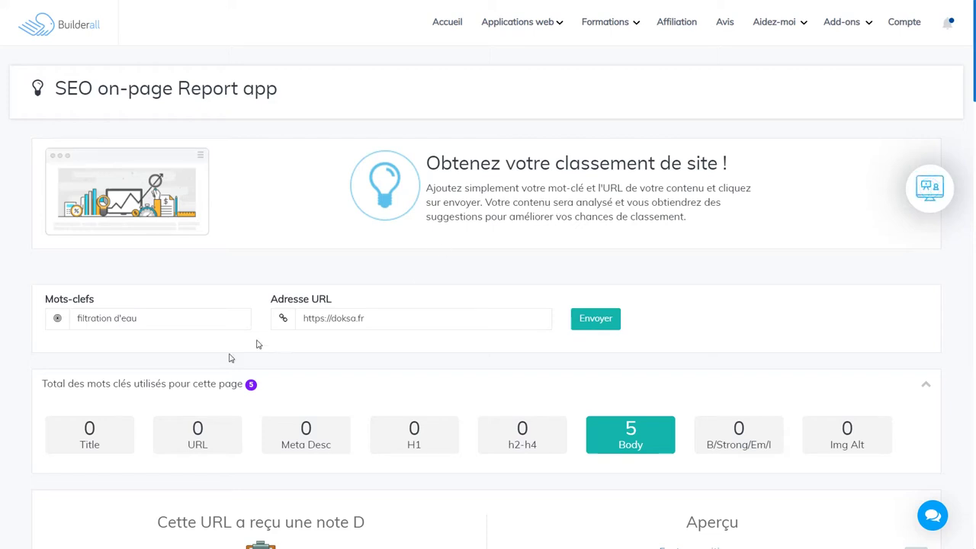
Expand the critical factor "Broad Keyword Usage in Page Title" and read its explanation and recommendation
left_click_drag(974, 95, 955, 224)
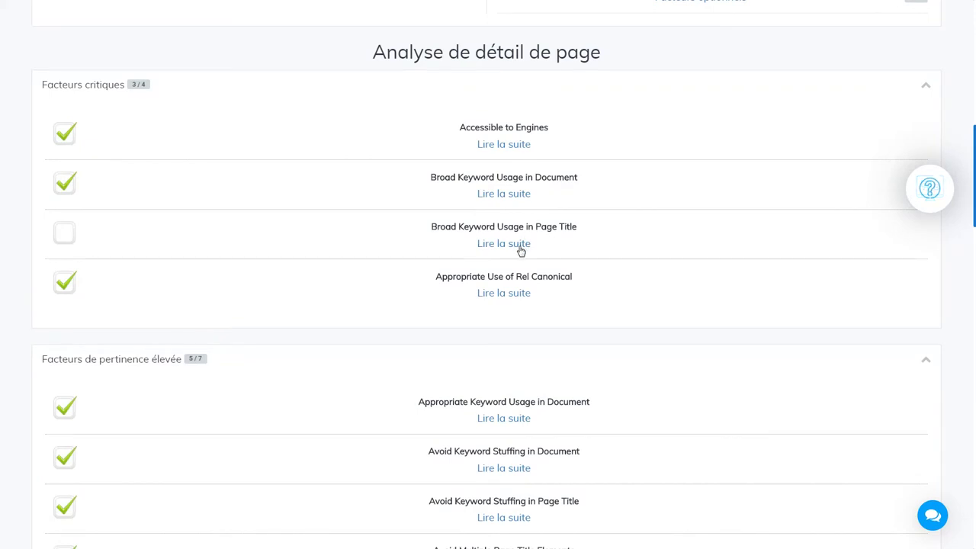
left_click_drag(585, 232, 421, 227)
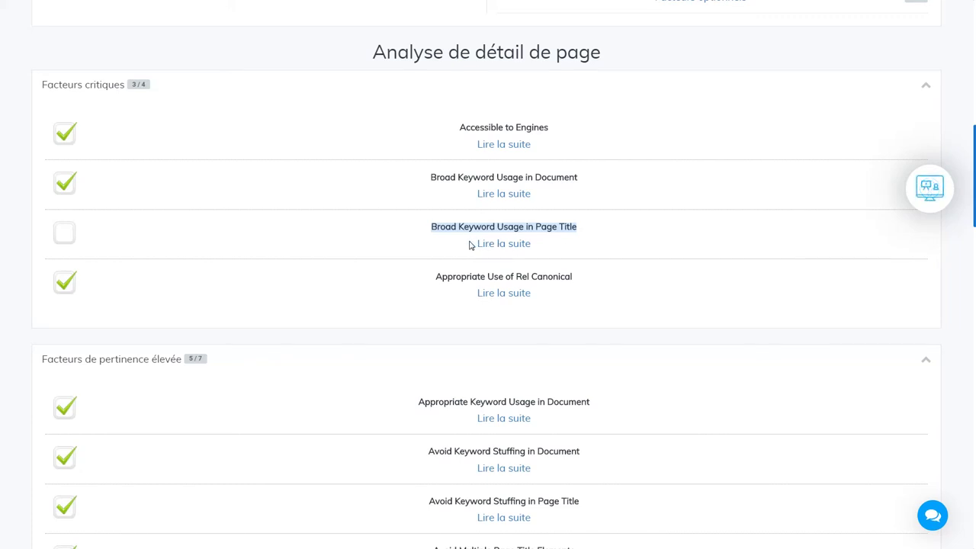
left_click(608, 247)
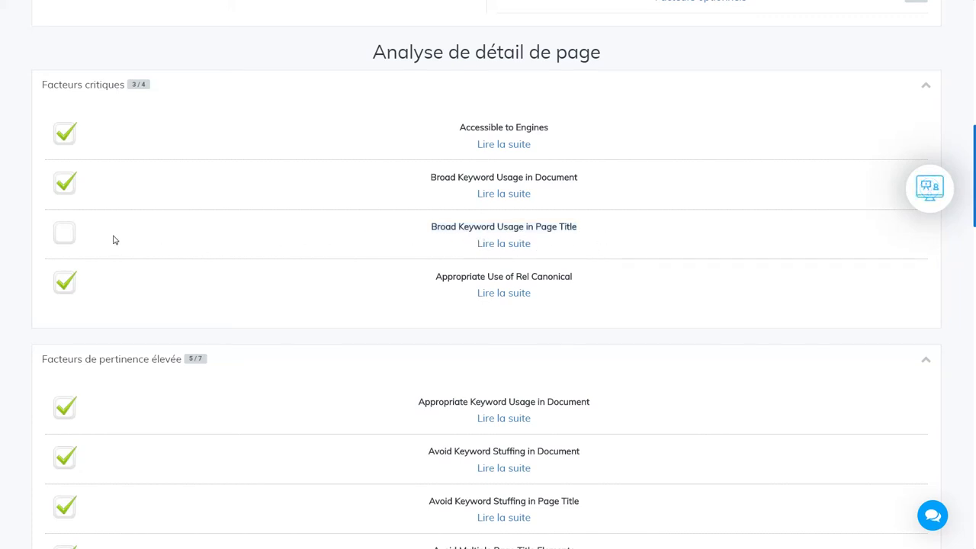
left_click(502, 243)
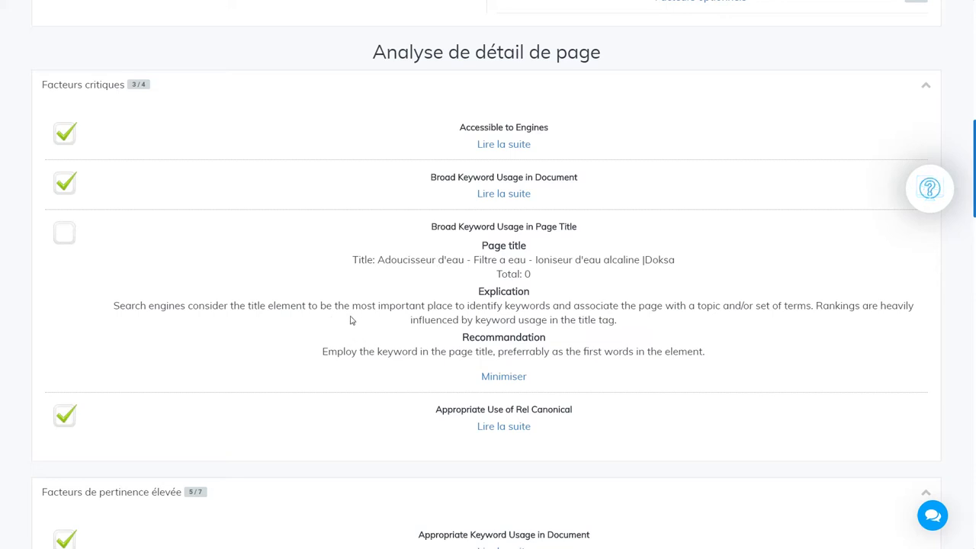
left_click_drag(617, 321, 103, 308)
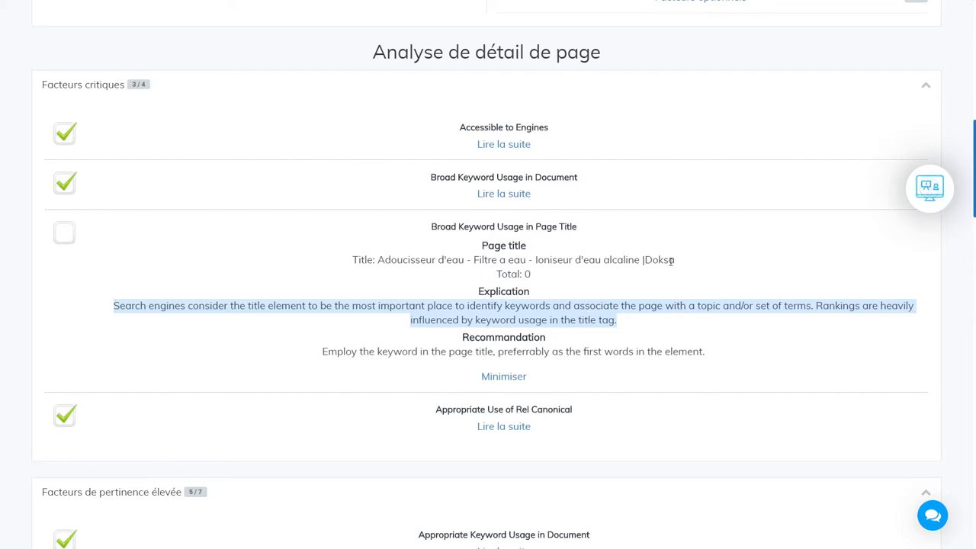
left_click(755, 268)
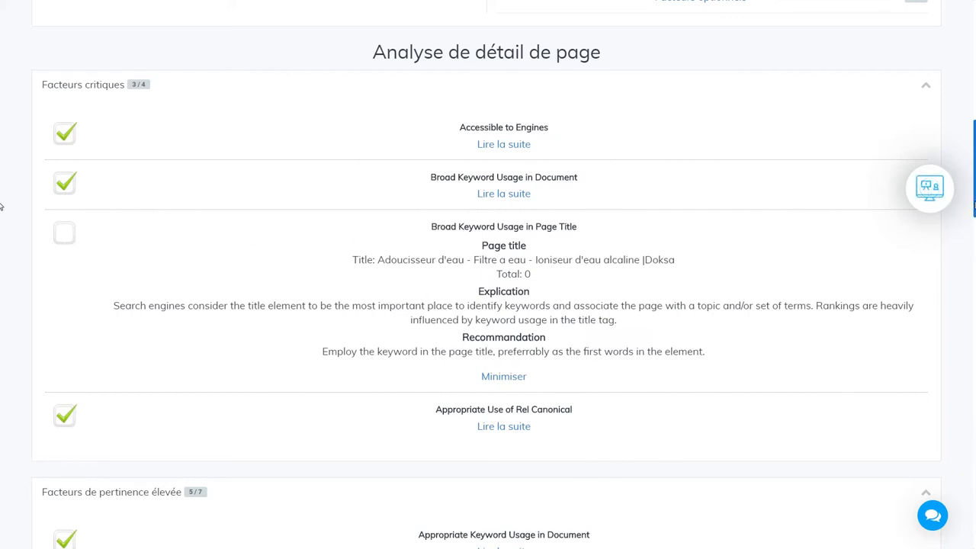
Resubmit the SEO analysis with the same keyword and URL after reviewing the remaining factors
scroll(969, 263, "down", 4)
left_click_drag(969, 262, 970, 109)
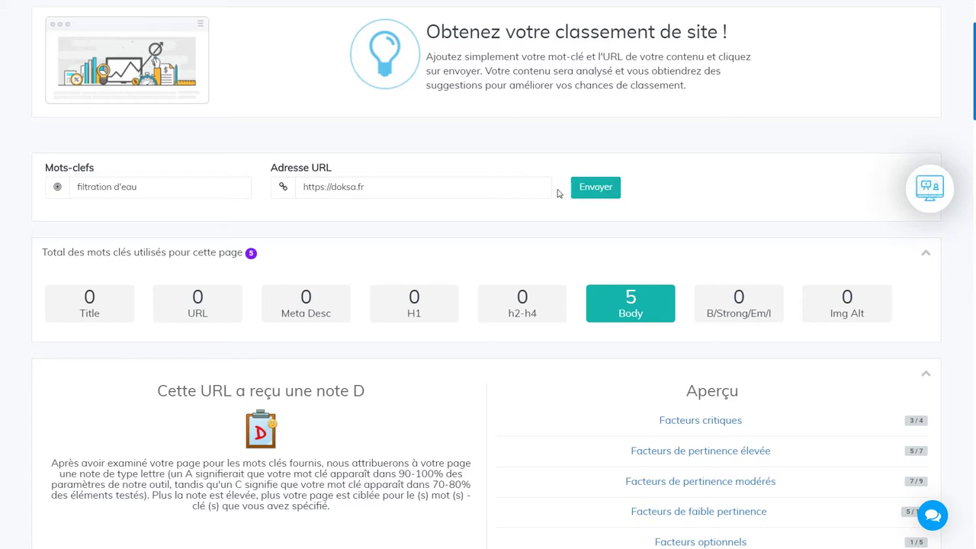
left_click(595, 191)
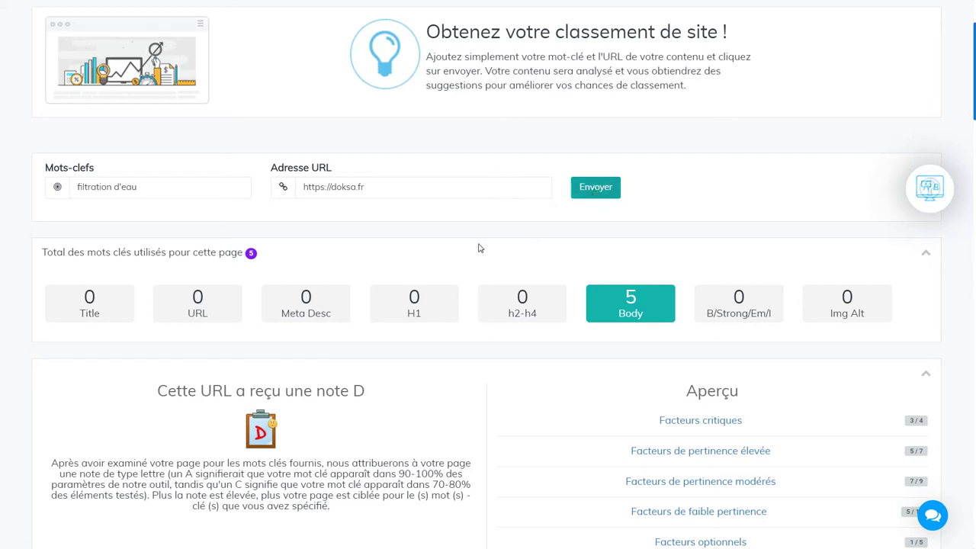
left_click(375, 187)
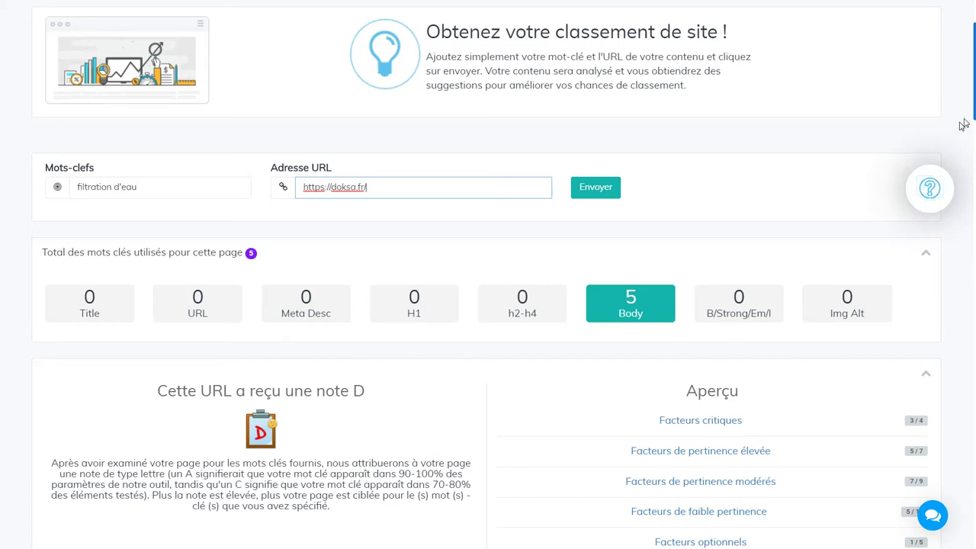
scroll(961, 195, "down", 6)
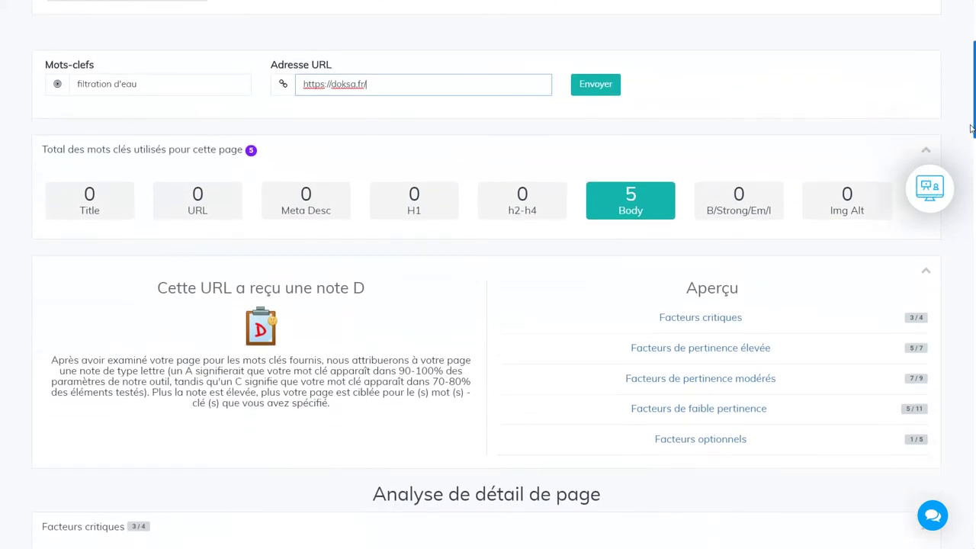
scroll(961, 195, "down", 1)
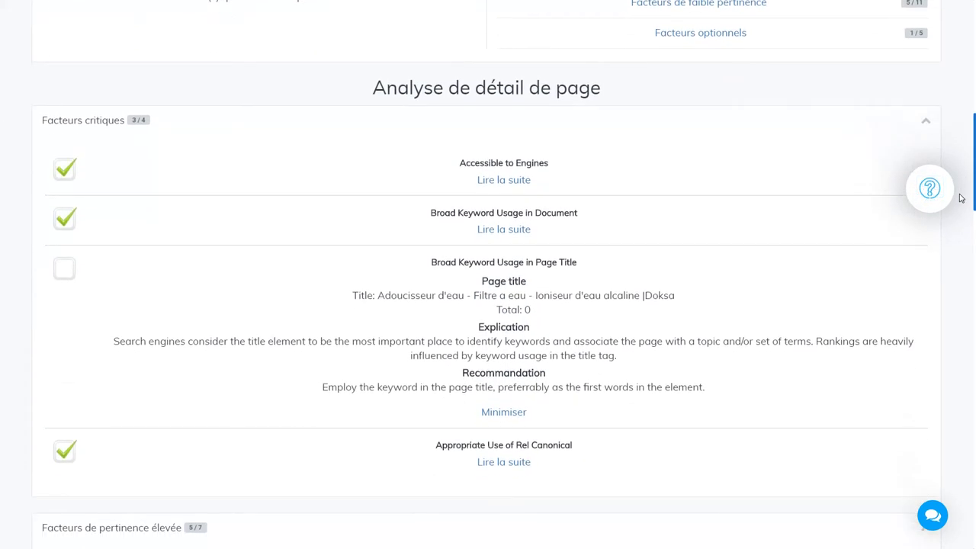
scroll(963, 206, "down", 5)
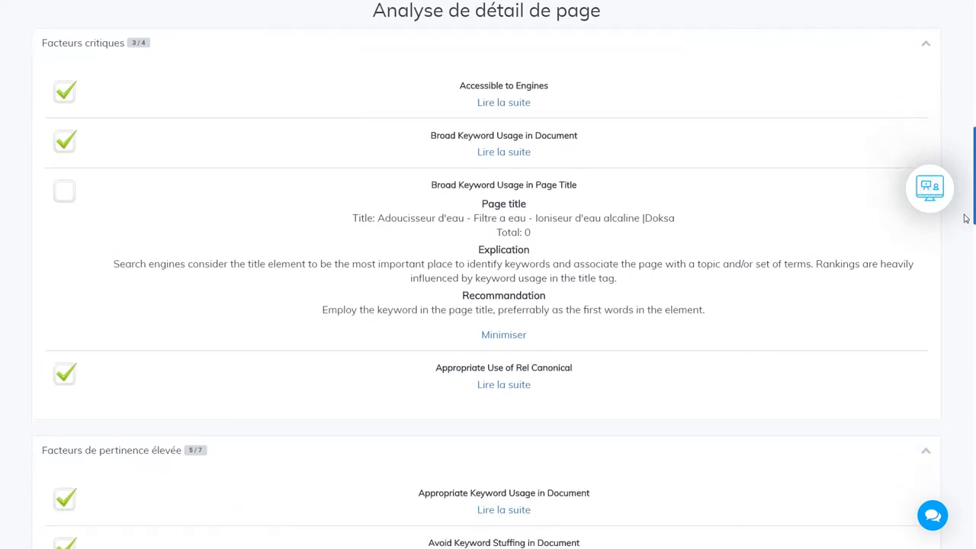
scroll(971, 281, "down", 2)
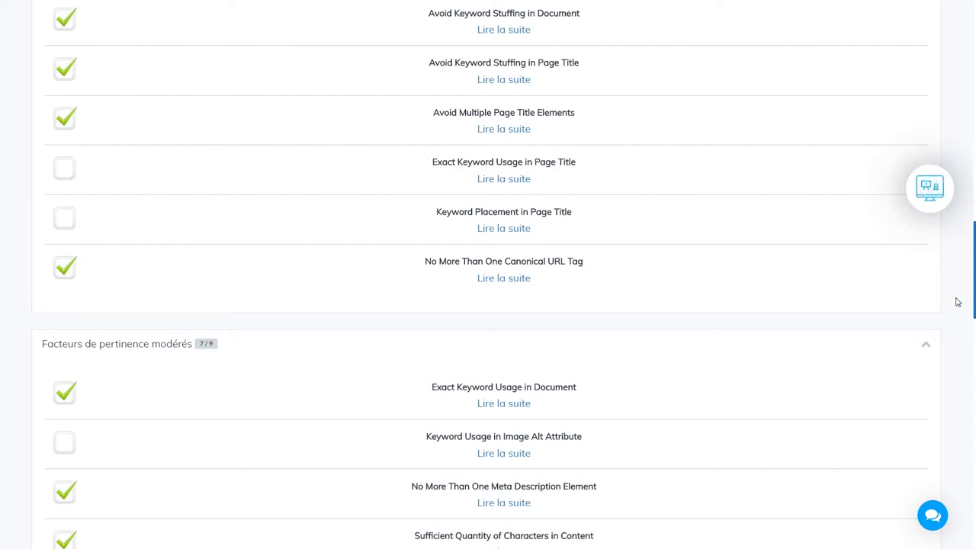
left_click_drag(974, 283, 968, 62)
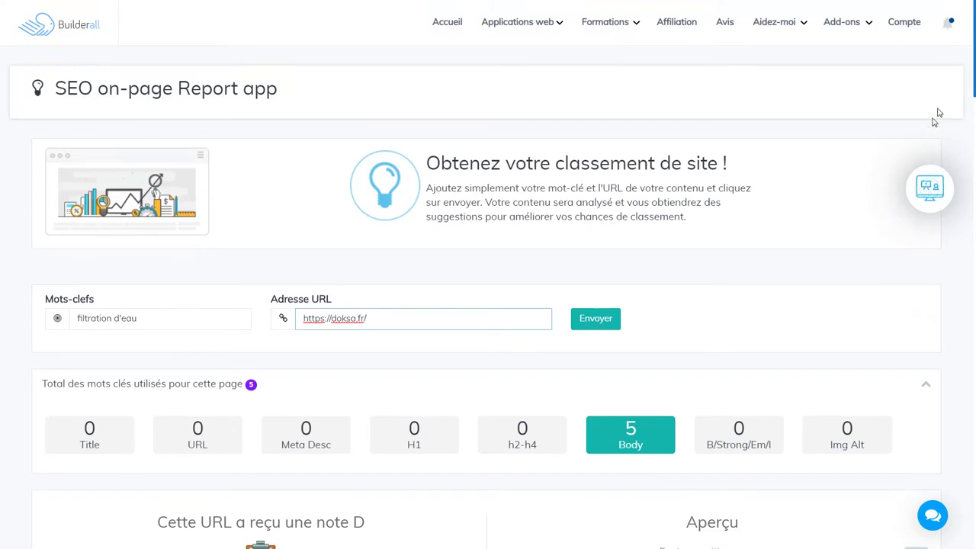
Expand the high-relevance factor "Keyword Placement in Page Title" and read its explanation and recommendation
scroll(953, 252, "down", 10)
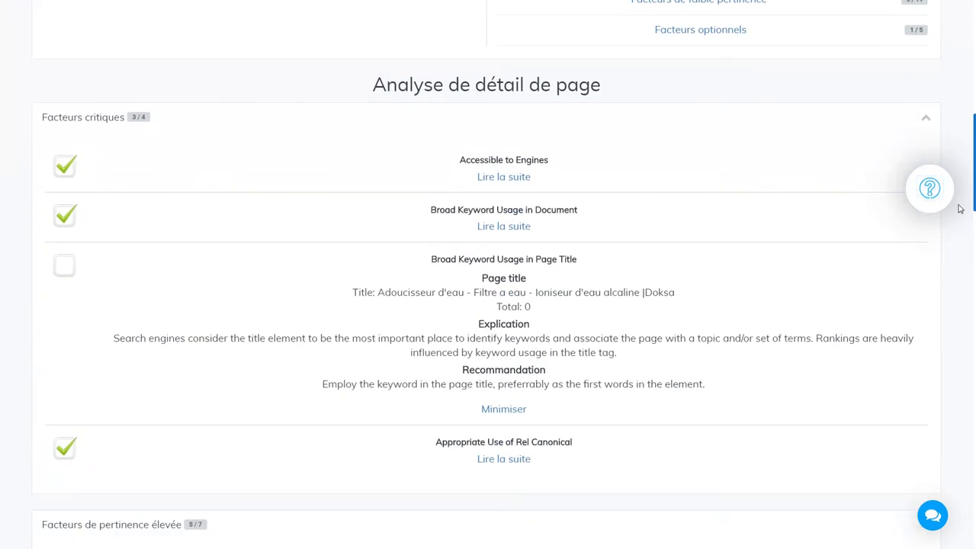
scroll(953, 252, "up", 2)
scroll(953, 219, "down", 4)
scroll(950, 275, "down", 2)
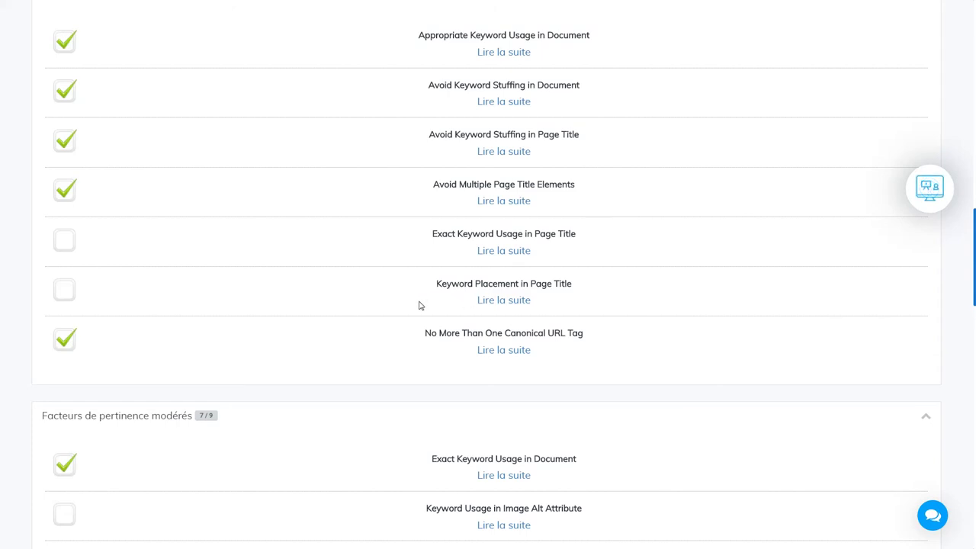
left_click(501, 301)
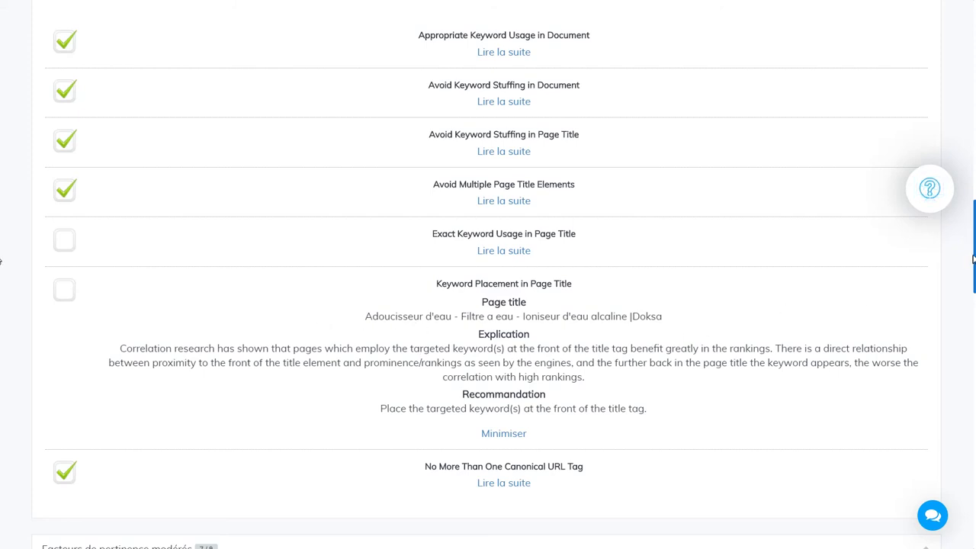
Review the critical, low-relevance and optional factors, highlighting "Minimal Subfolders in the URL", and return to the critical factors
left_click_drag(973, 256, 959, 131)
scroll(401, 161, "down", 1)
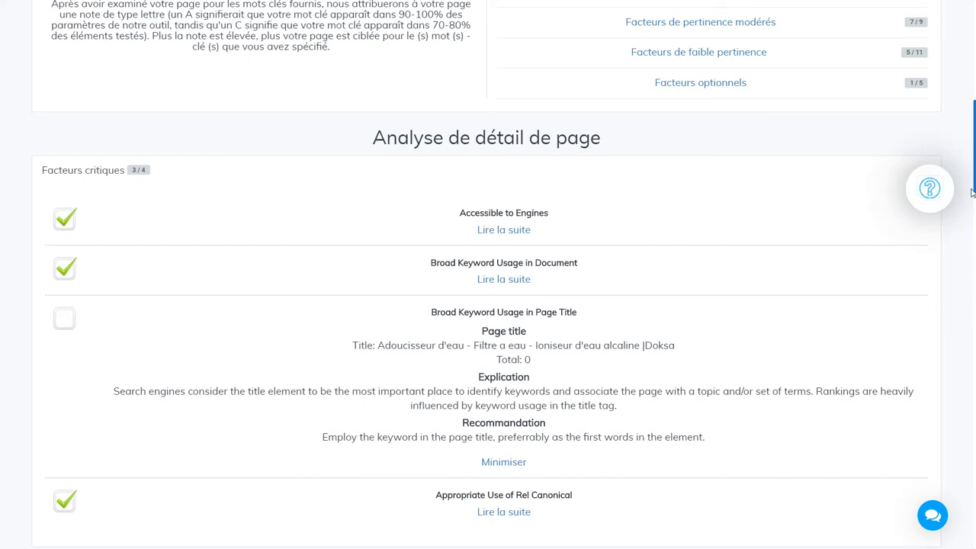
left_click_drag(973, 188, 6, 545)
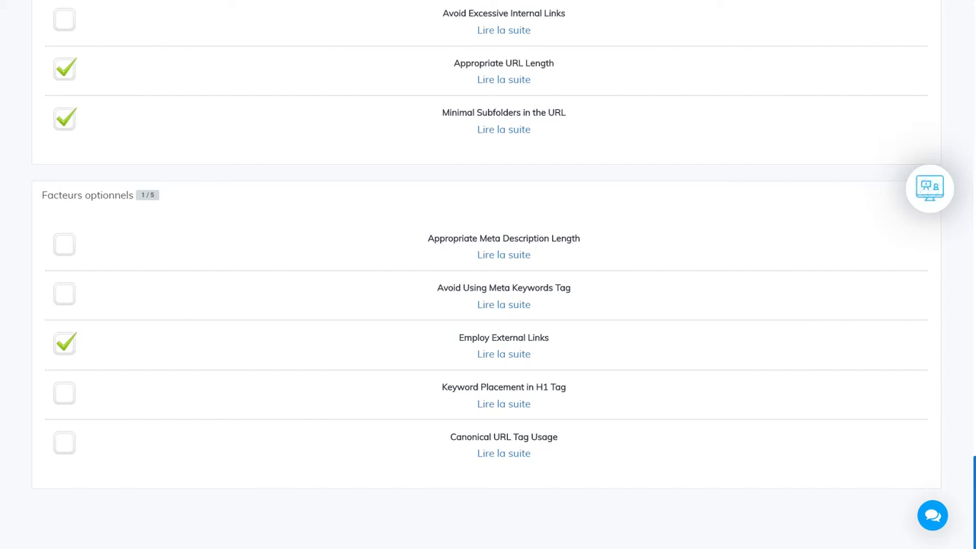
left_click_drag(587, 118, 404, 104)
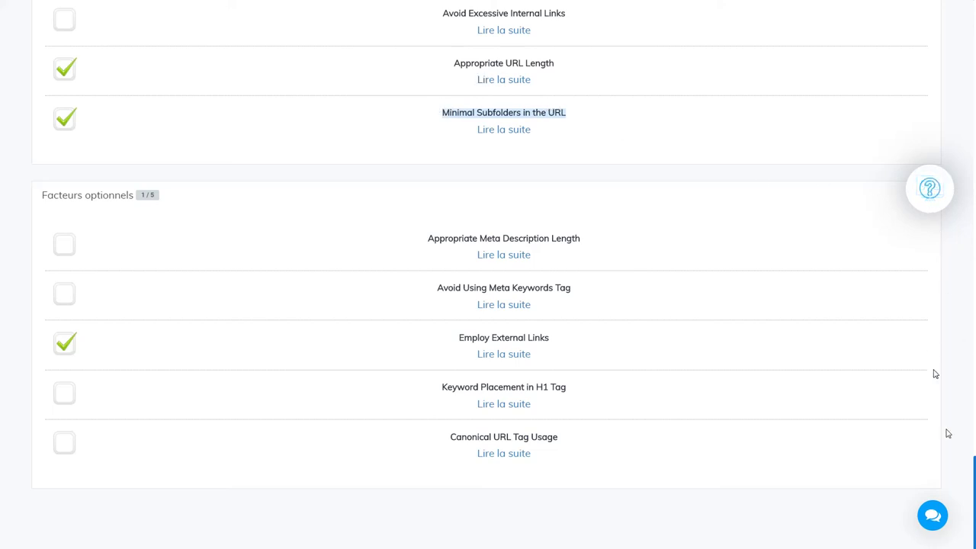
left_click_drag(973, 474, 955, 114)
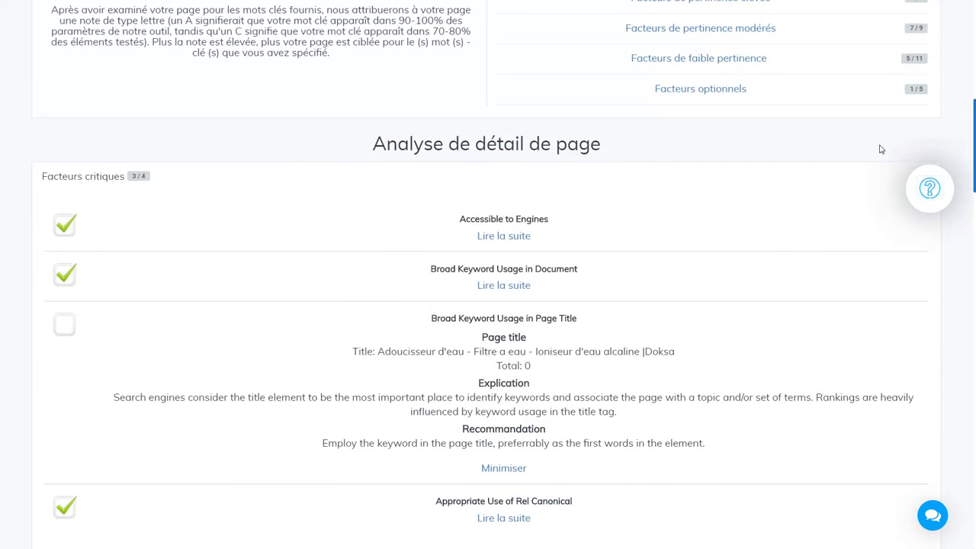